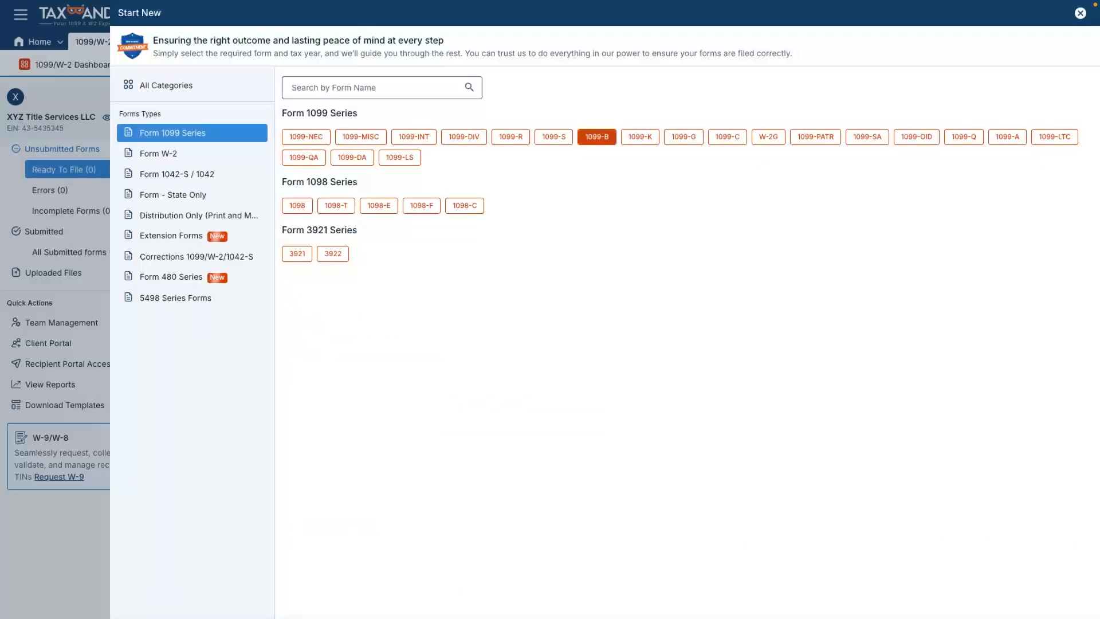
# - Start a Form 1099-B for tax year 2025 and add a recipient with SSN, name and U.S. address
pyautogui.click(597, 136)
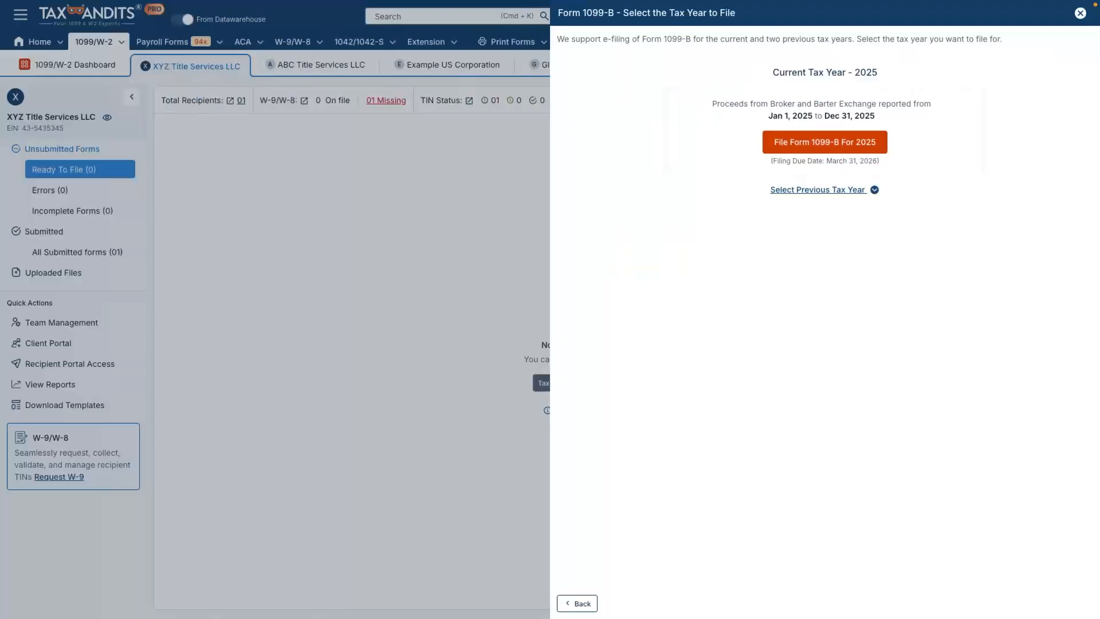
pyautogui.click(825, 142)
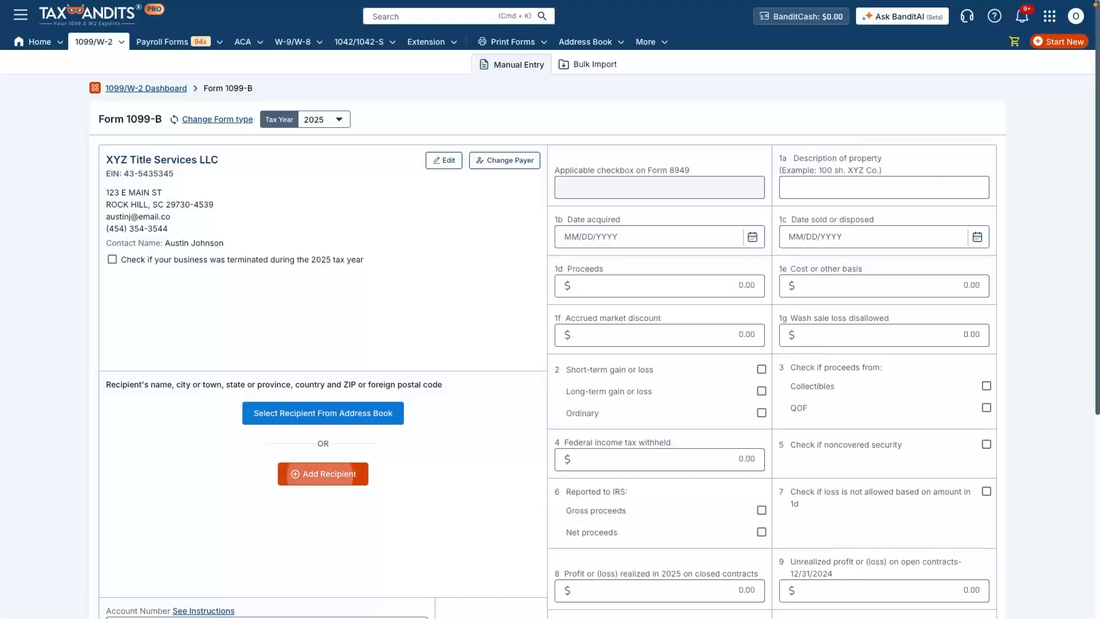
pyautogui.click(324, 474)
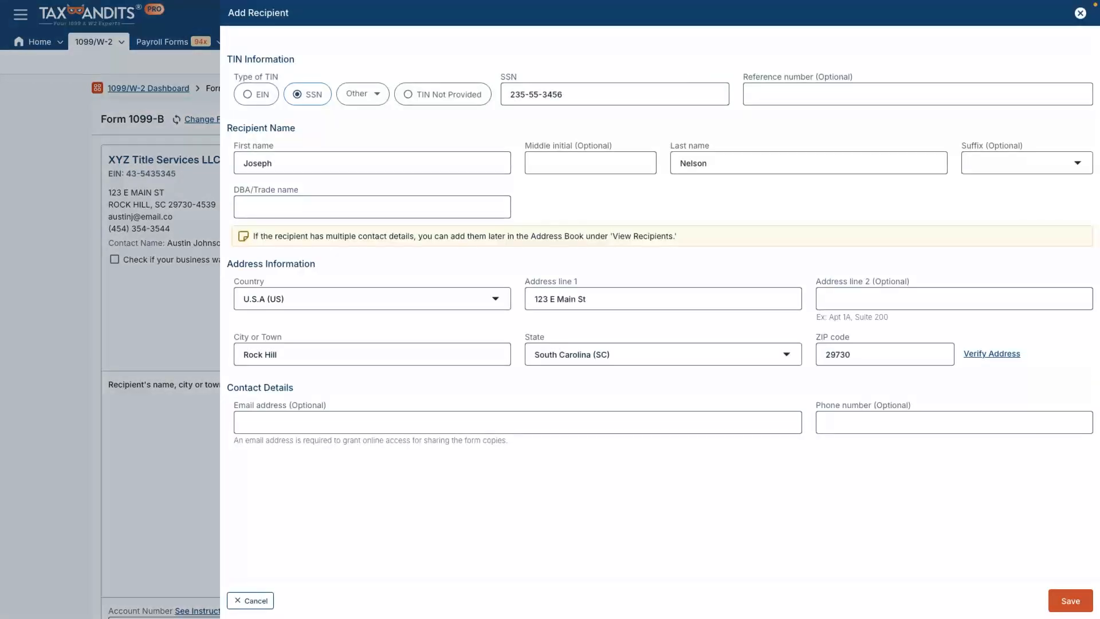
pyautogui.click(1070, 601)
pyautogui.click(712, 381)
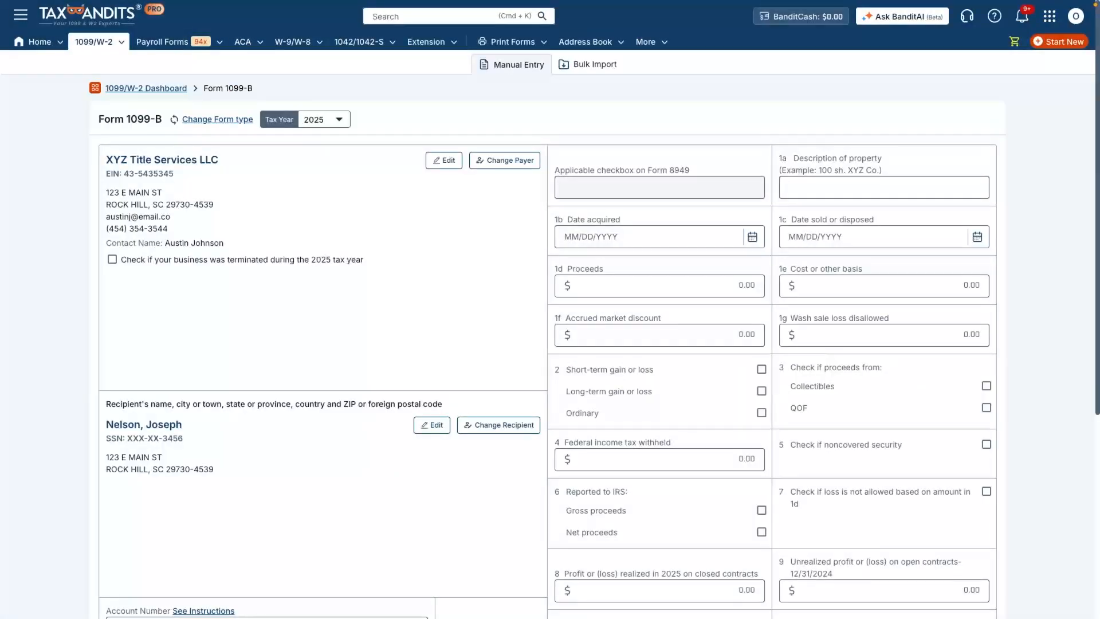
# - Choose option A as the applicable Form 8949 checkbox and enter "100 sh. XYZ Corp." as the property description
pyautogui.click(660, 187)
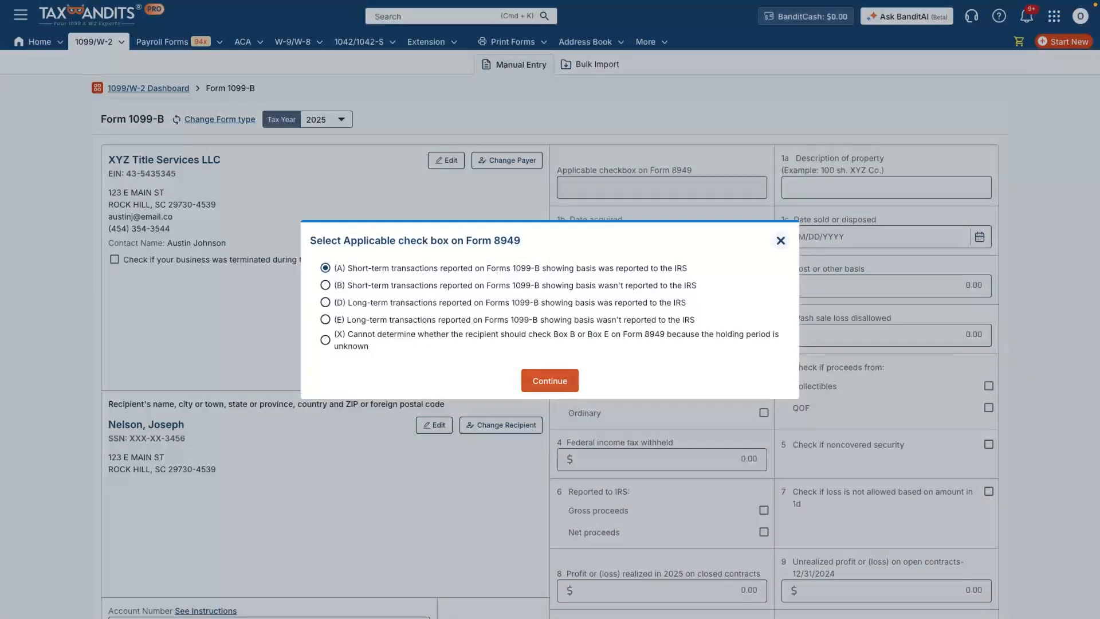
pyautogui.click(549, 380)
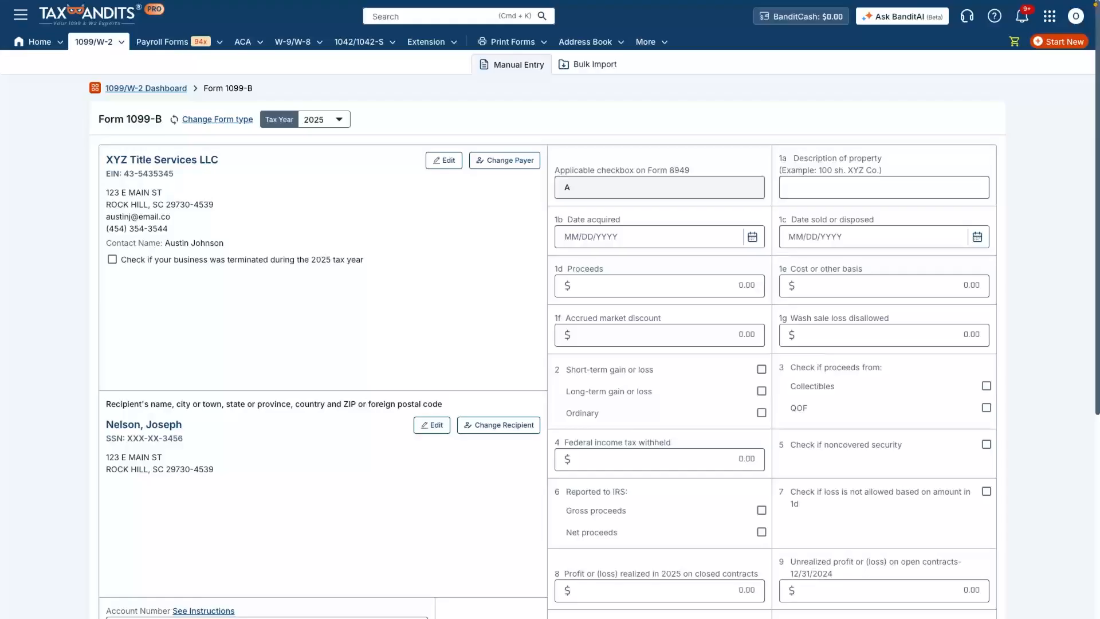
pyautogui.click(884, 188)
pyautogui.write('100 sh. XYZ Corp.')
pyautogui.press('Tab')
# - Set the date acquired to 03/15/2025 and the date sold or disposed to 09/20/2025
pyautogui.click(649, 236)
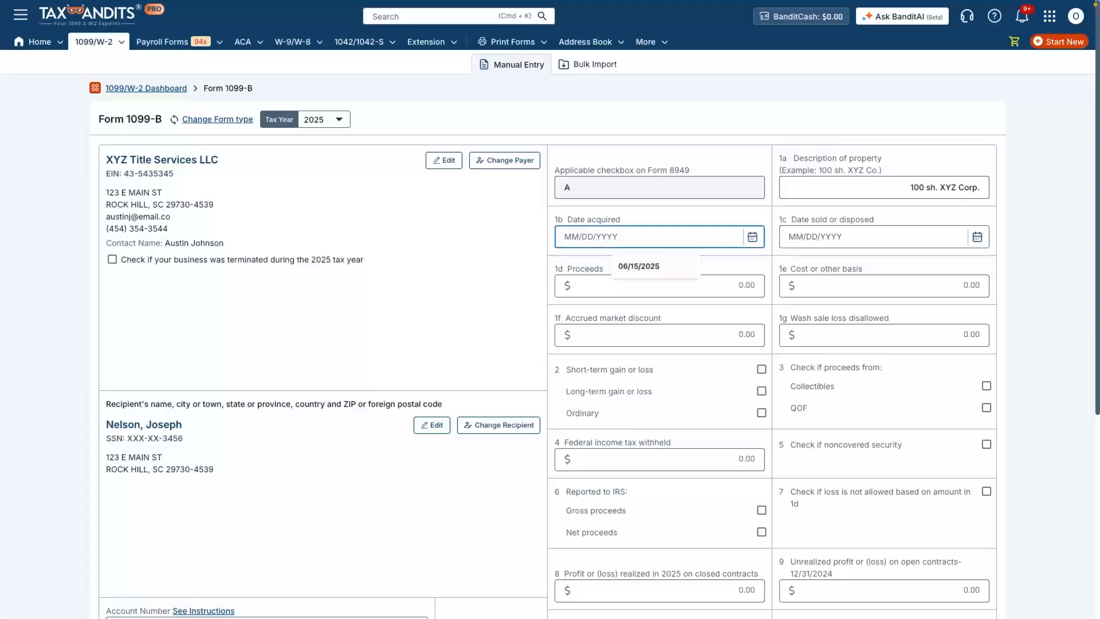
pyautogui.write('03/15/2')
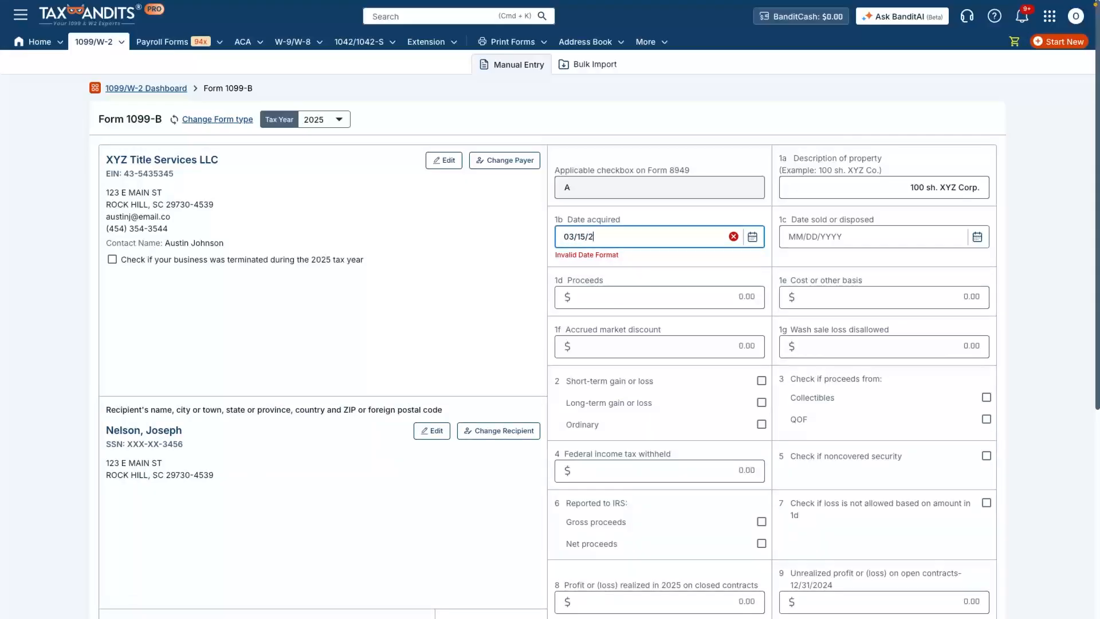
pyautogui.write('025')
pyautogui.press('Tab')
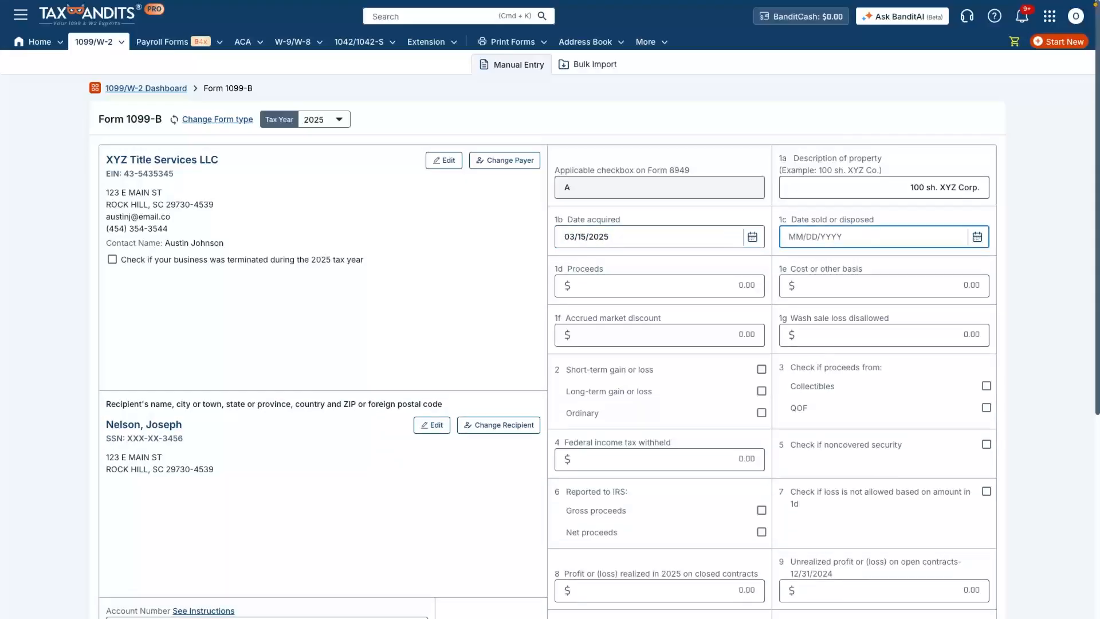
pyautogui.write('09/20/2025')
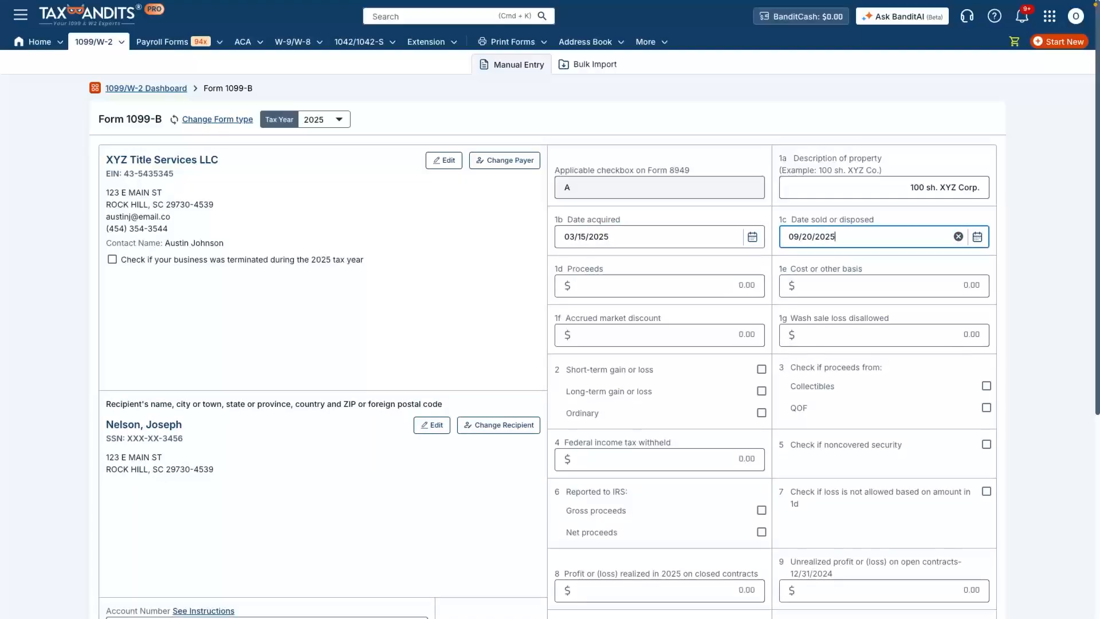
# - Enter 15,000 as the proceeds and 12,000 as the cost or other basis
pyautogui.press('Tab')
pyautogui.write('15000')
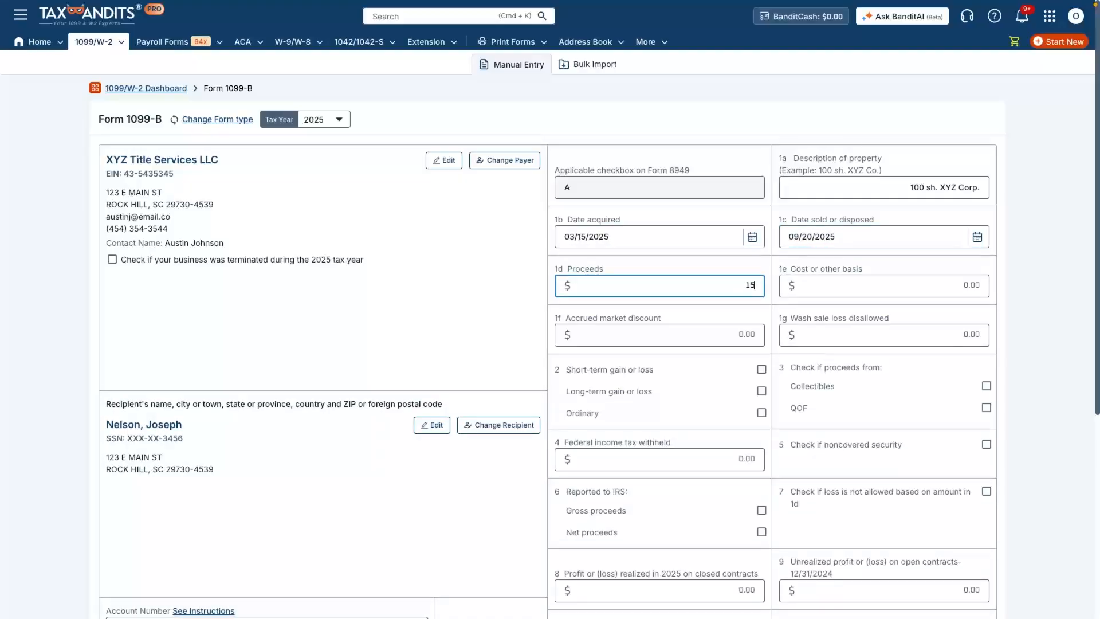
pyautogui.press('Tab')
pyautogui.write('12000')
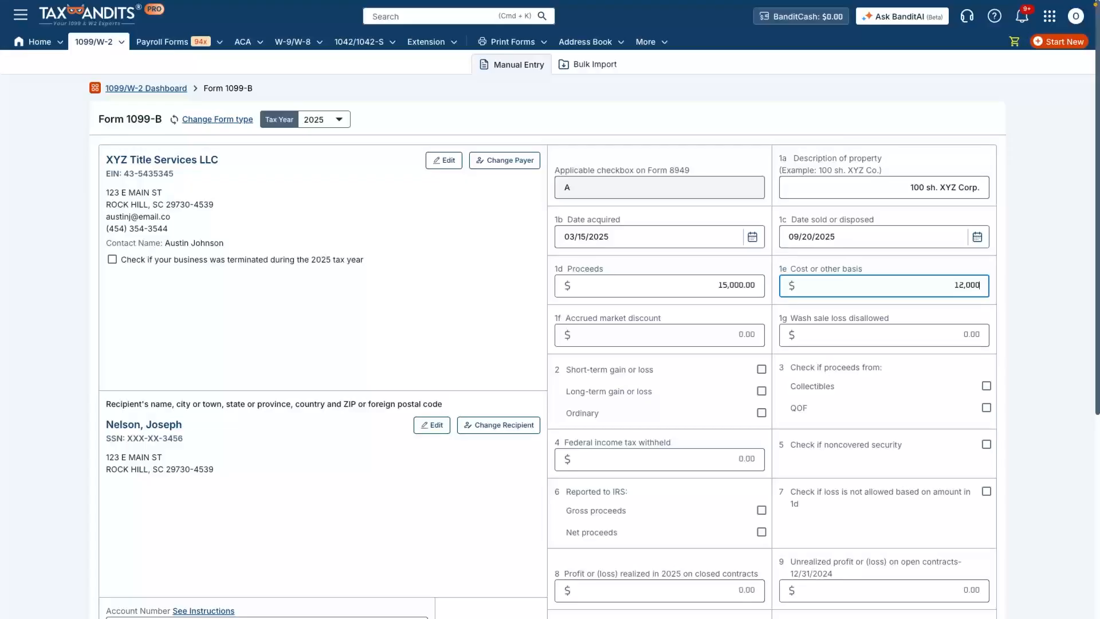
# - Mark short-term gain or loss and gross proceeds reported to the IRS, and fill in the account and CUSIP numbers
pyautogui.click(762, 369)
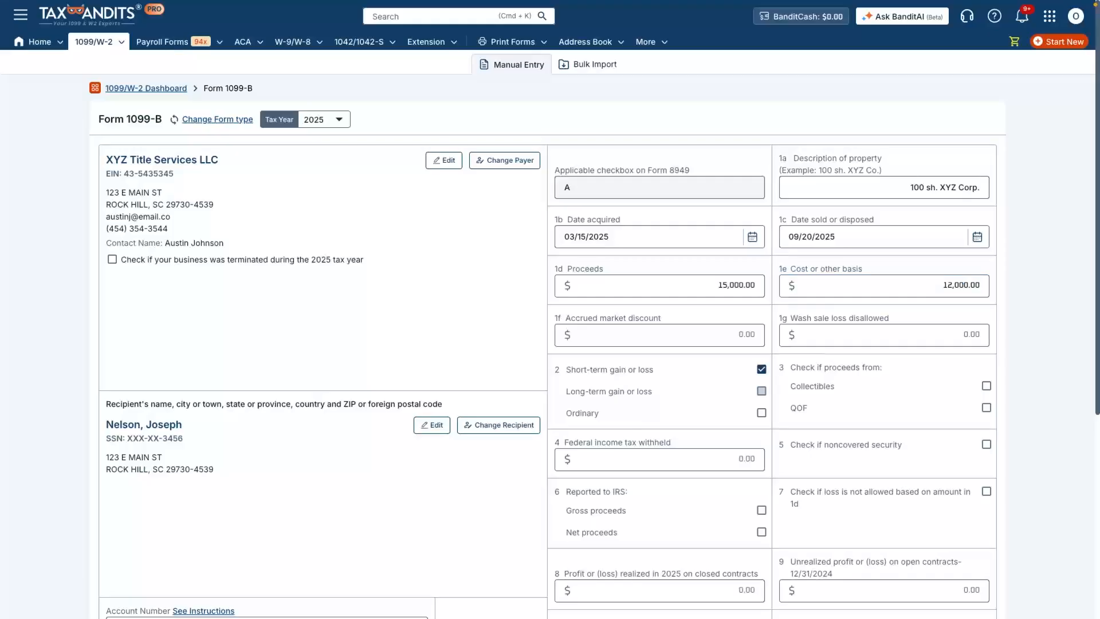
pyautogui.click(762, 510)
pyautogui.scroll(-2, 761, 510)
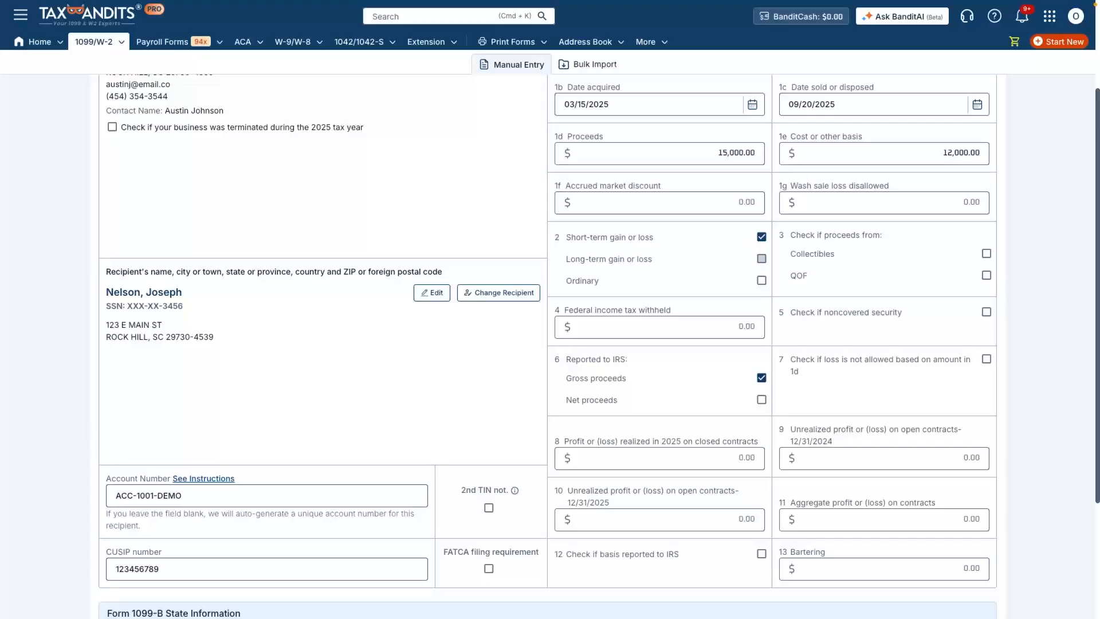
# - Select South Carolina (SC) as the state in the Form 1099-B state information and save the form
pyautogui.scroll(-3, 547, 343)
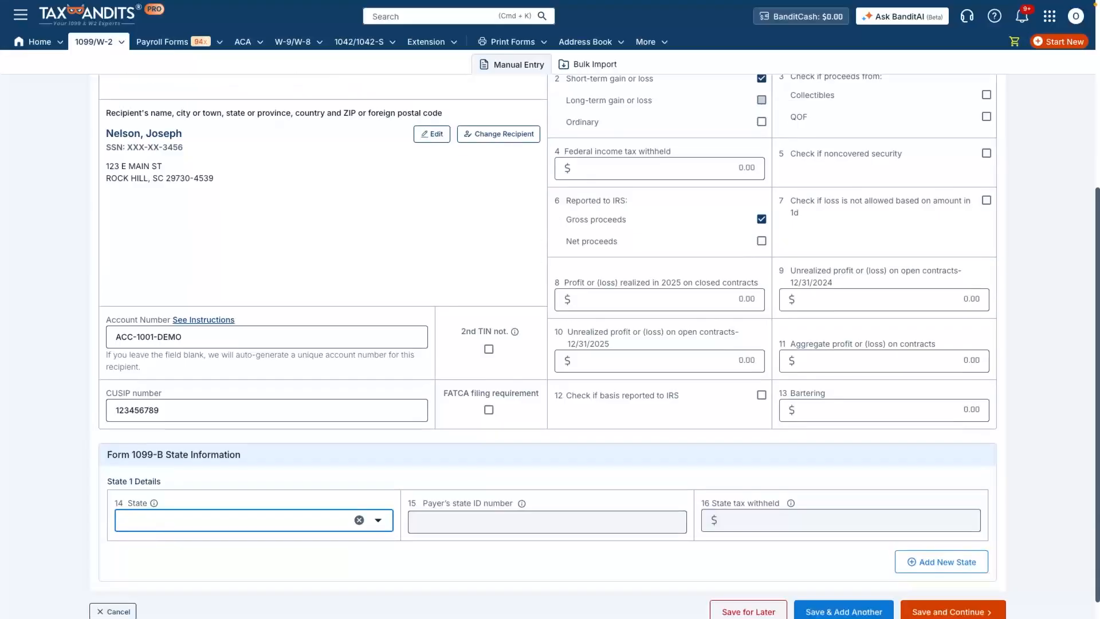
pyautogui.click(254, 507)
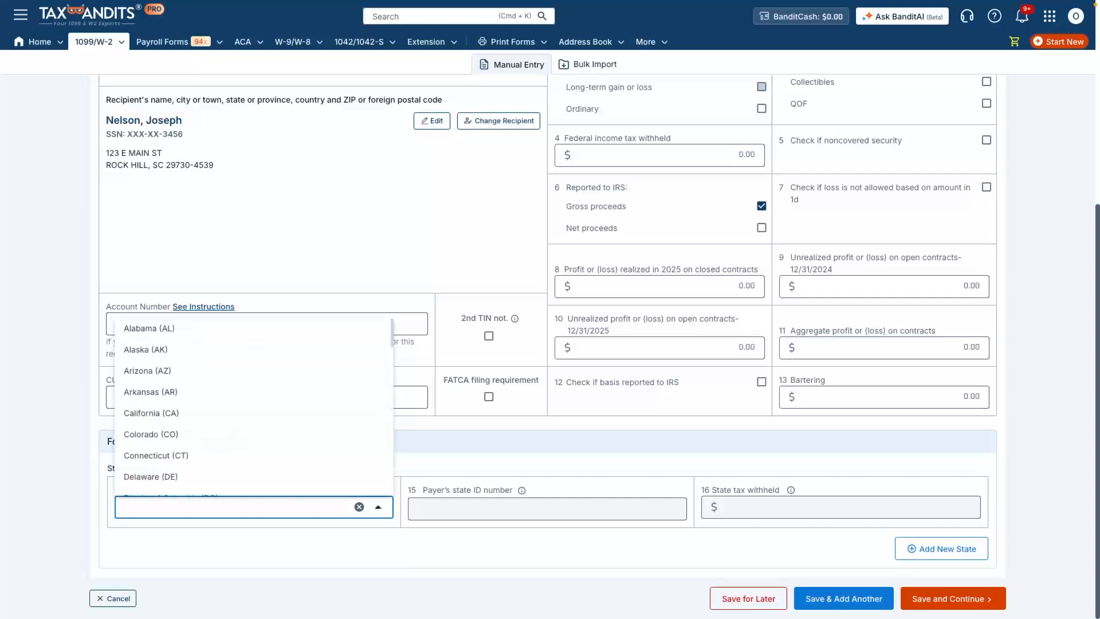
pyautogui.press('s')
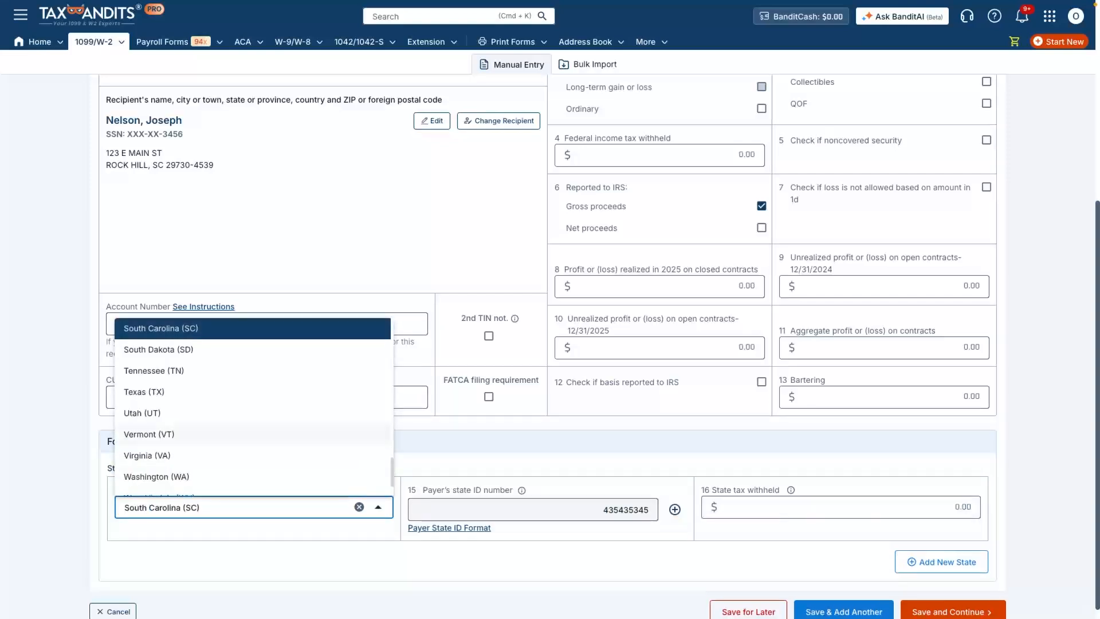
pyautogui.press('Return')
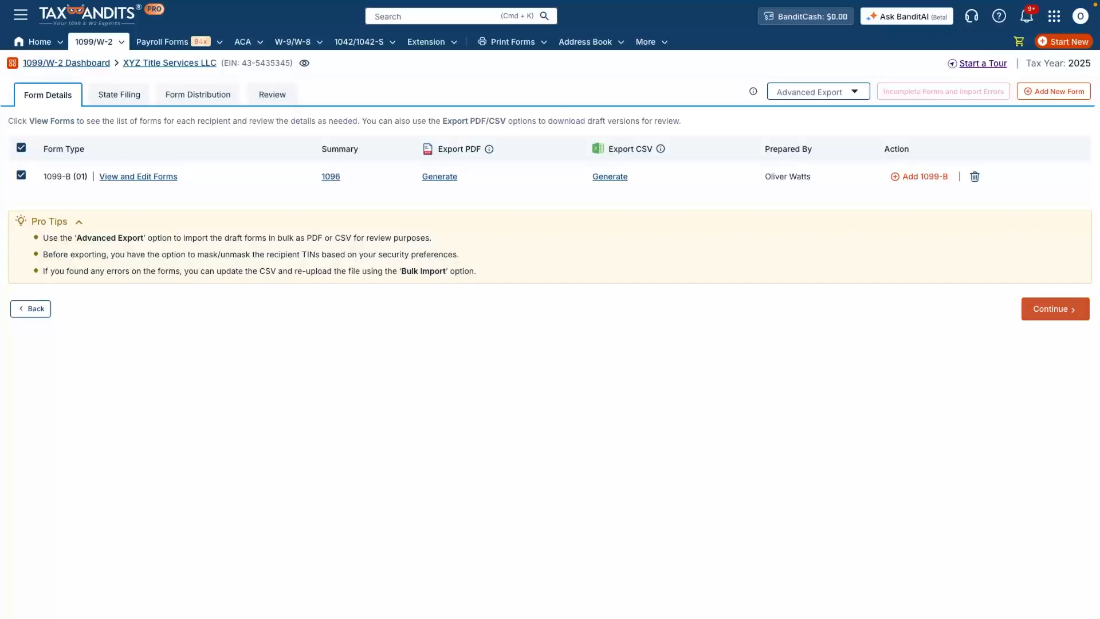
# - Accept the form and state filing details, choose Postal Mailing Only for distribution, and proceed through the review to the filing summary
pyautogui.click(1056, 308)
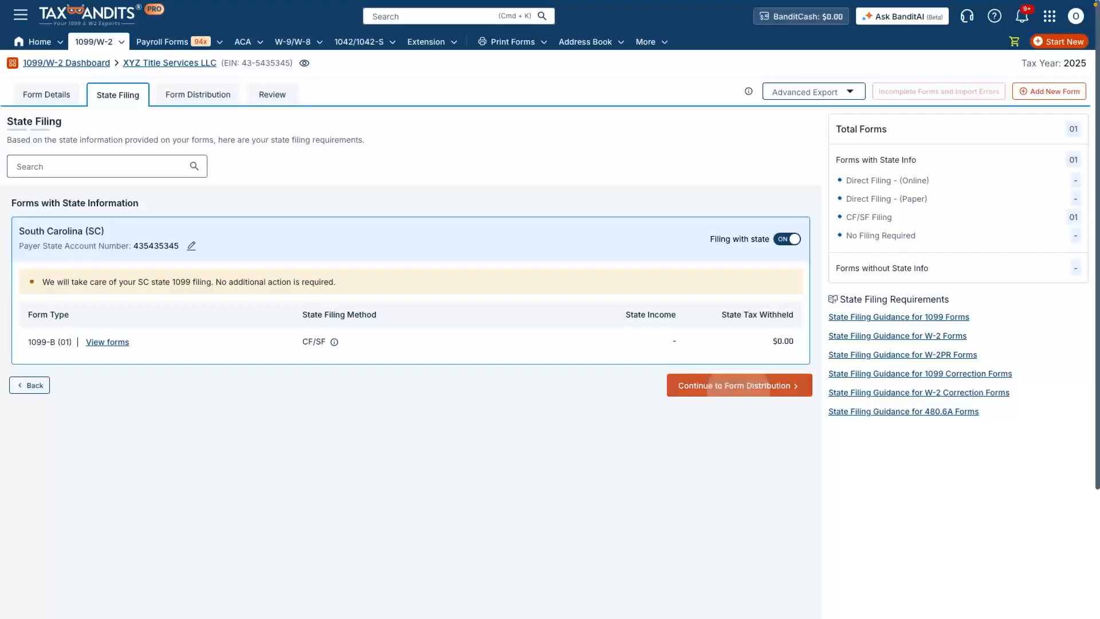
pyautogui.click(739, 386)
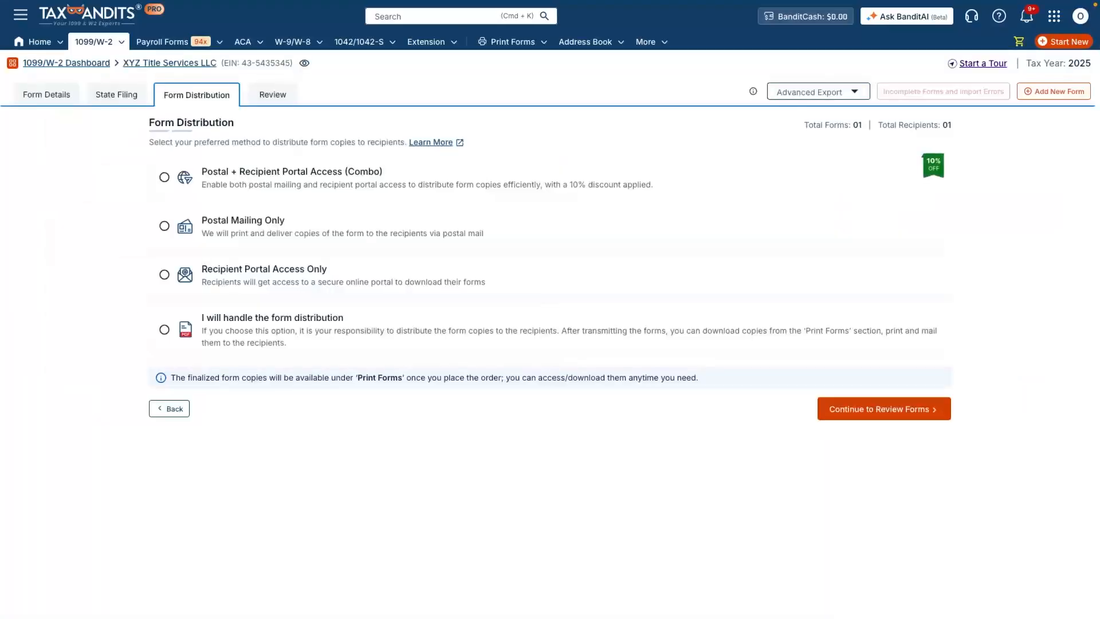
pyautogui.click(164, 226)
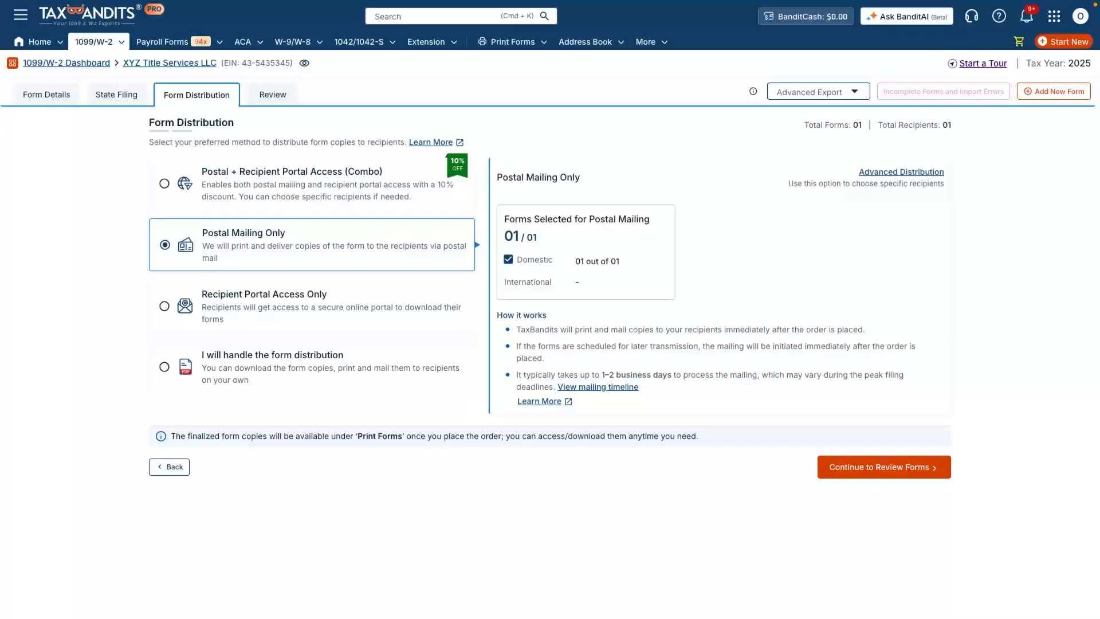
pyautogui.click(884, 467)
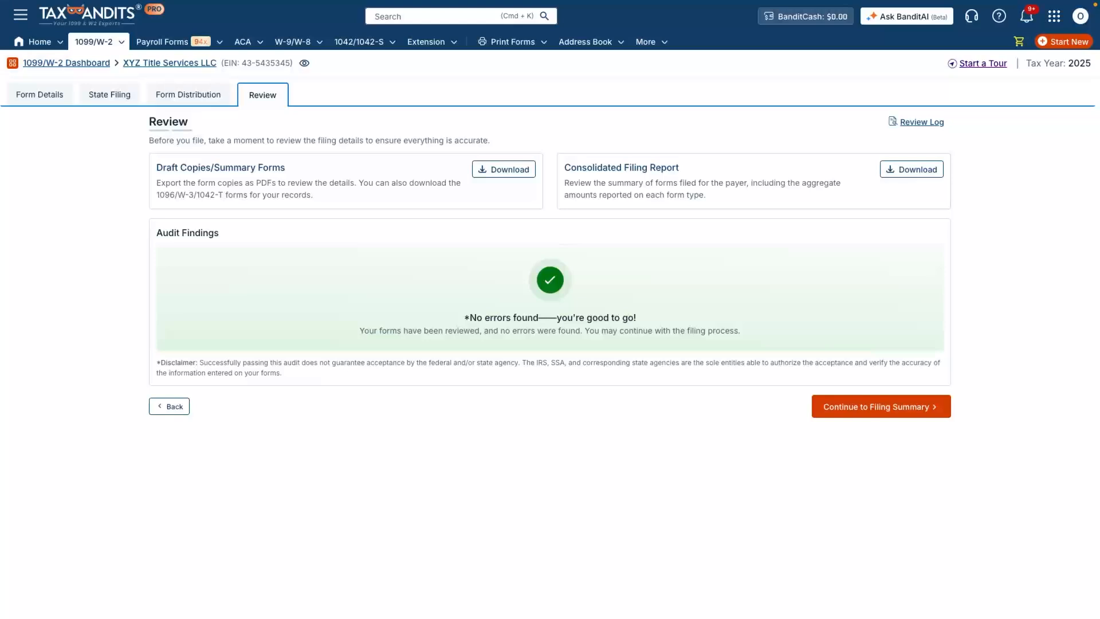
pyautogui.click(881, 406)
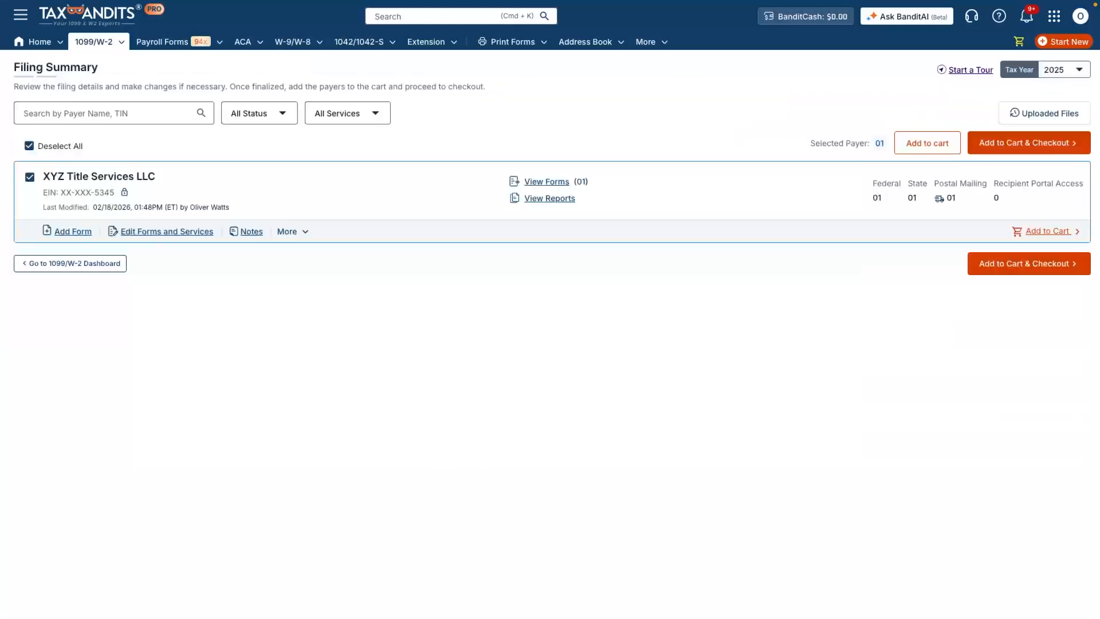
# - Check out the filing, accept the credit card acknowledgement, enter the saved card's CVV, authorize the charge, and pay and transmit
pyautogui.click(1029, 264)
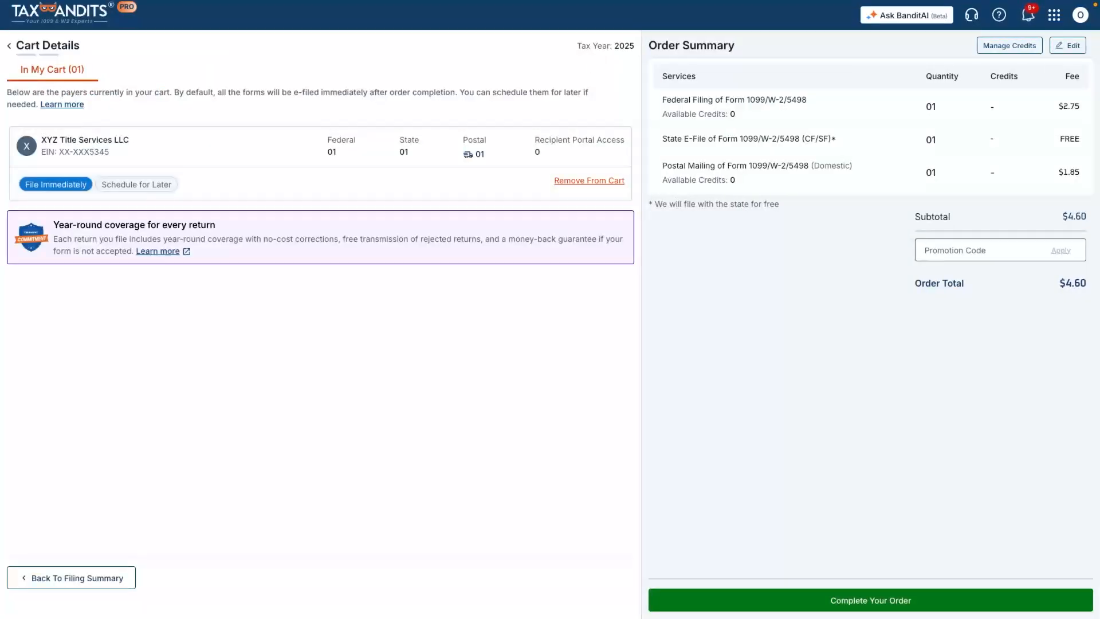
pyautogui.click(871, 599)
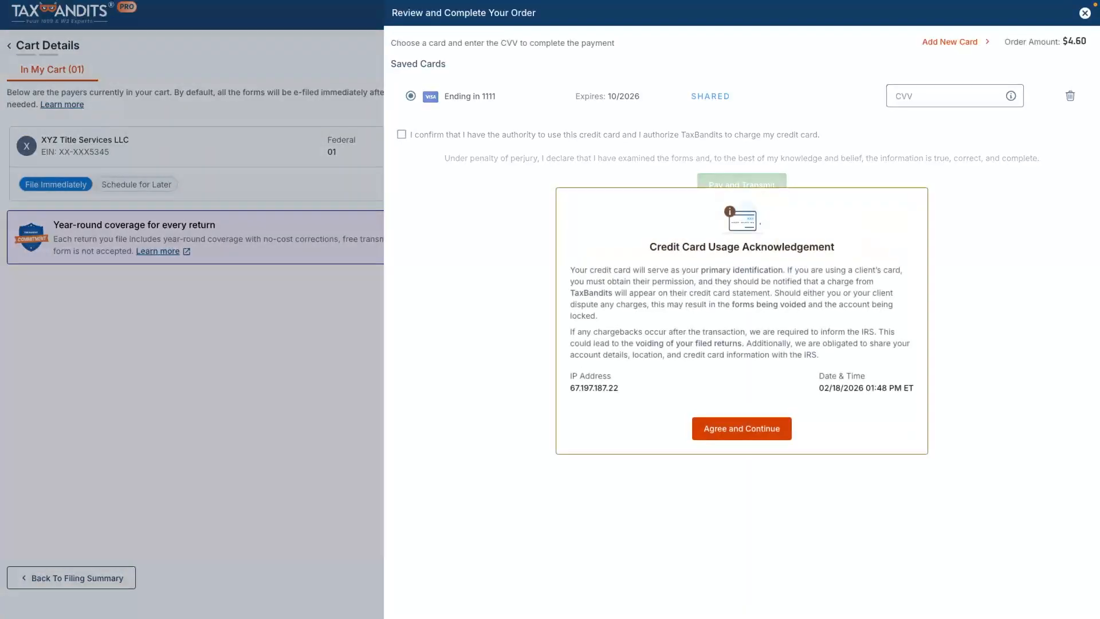
pyautogui.click(742, 429)
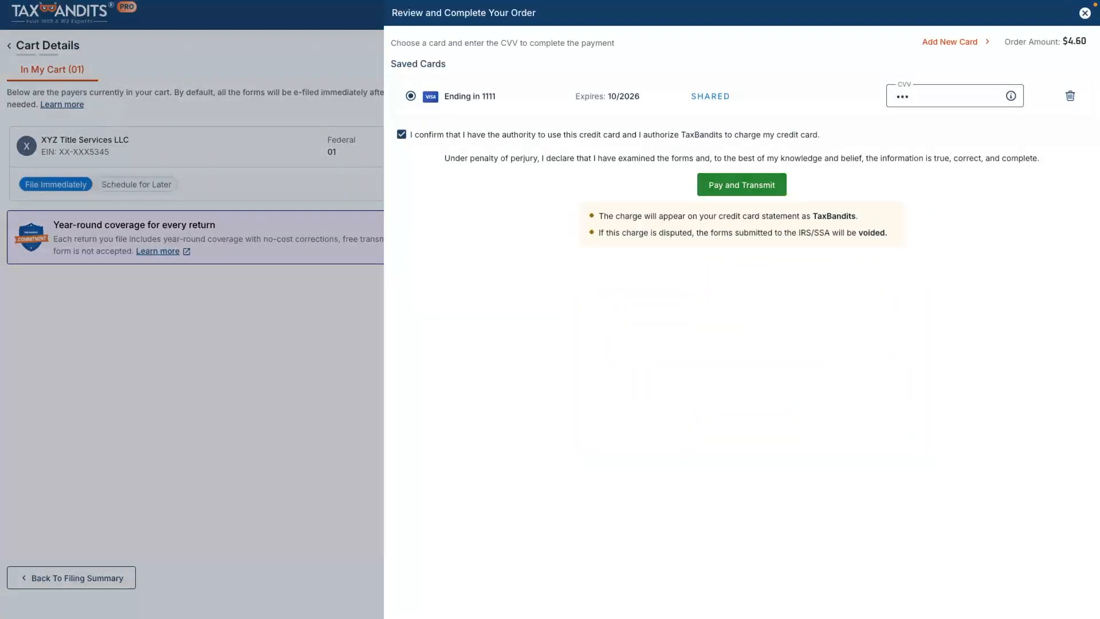
pyautogui.click(742, 185)
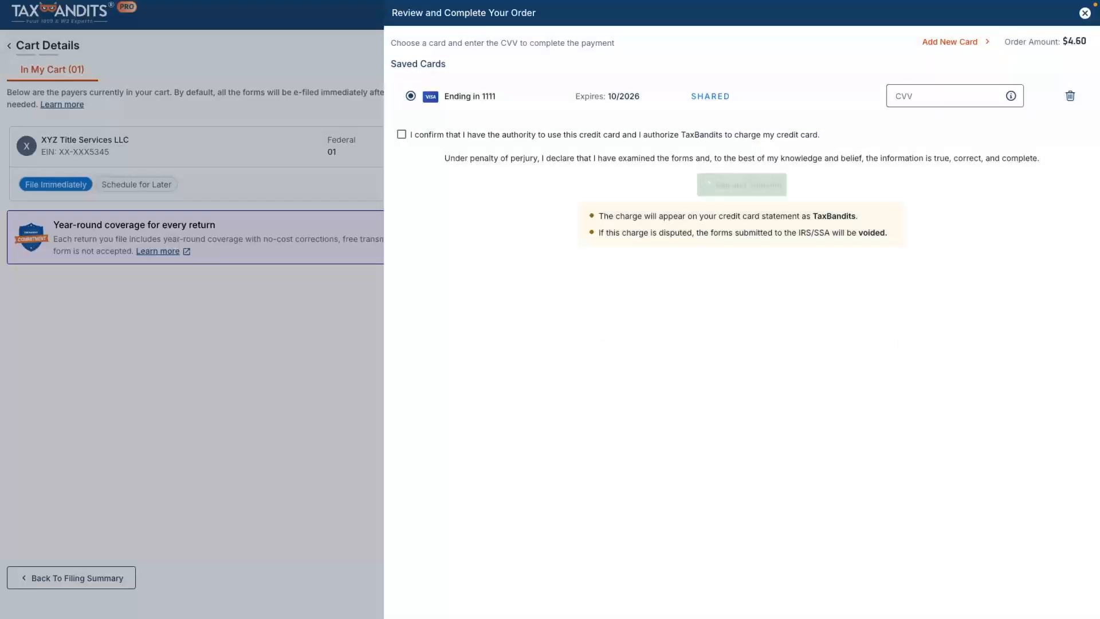